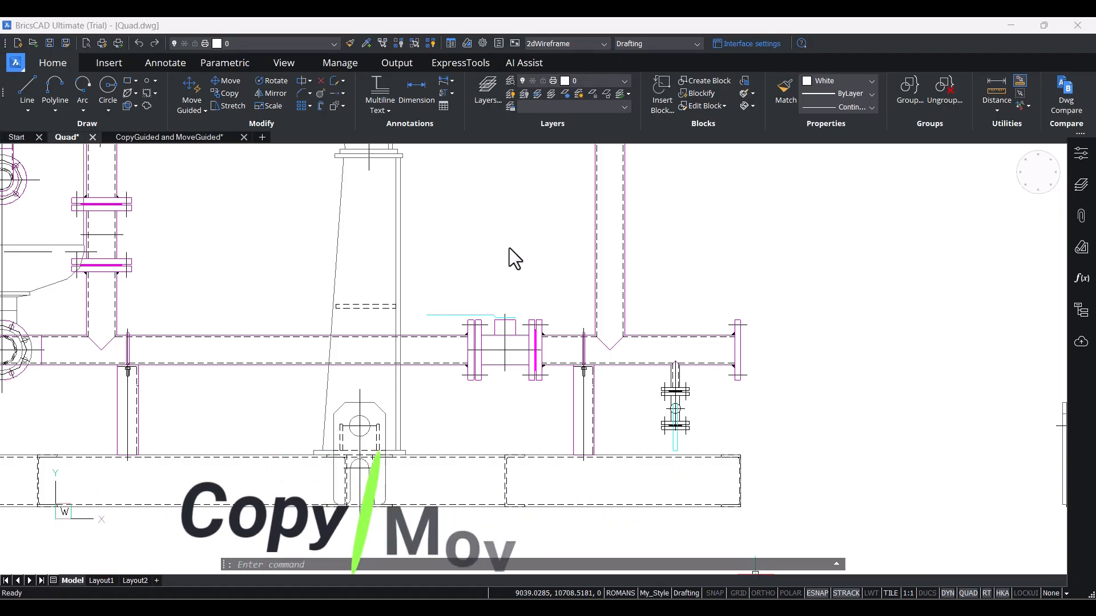
Use Move Guided to move the flanged valve from the horizontal pipe to the right vertical riser, 150 above the pipe junction
click(199, 114)
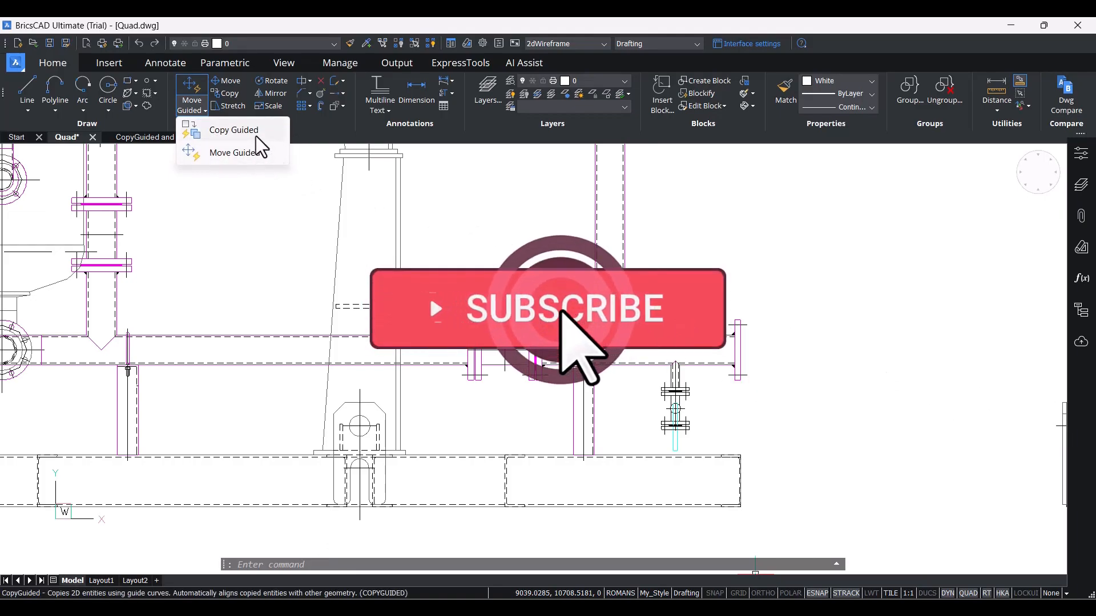
click(256, 151)
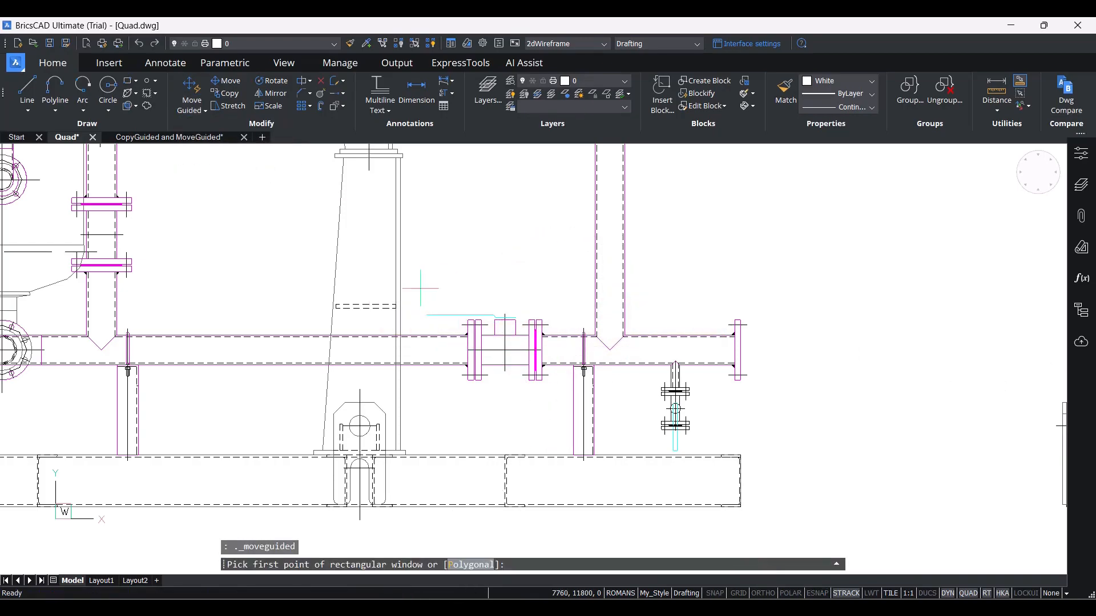
click(421, 288)
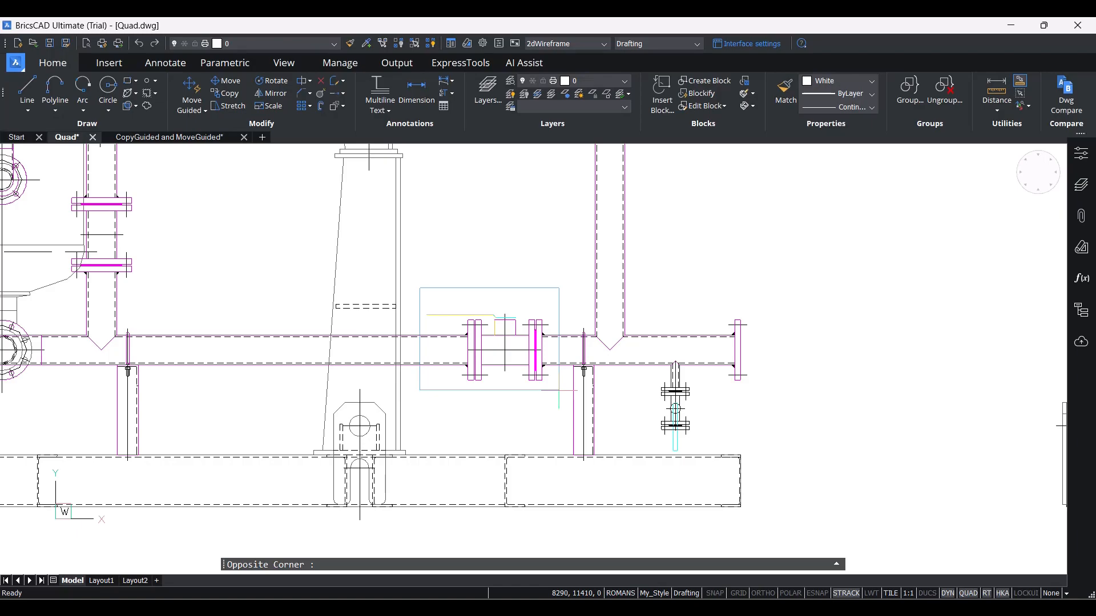
click(558, 390)
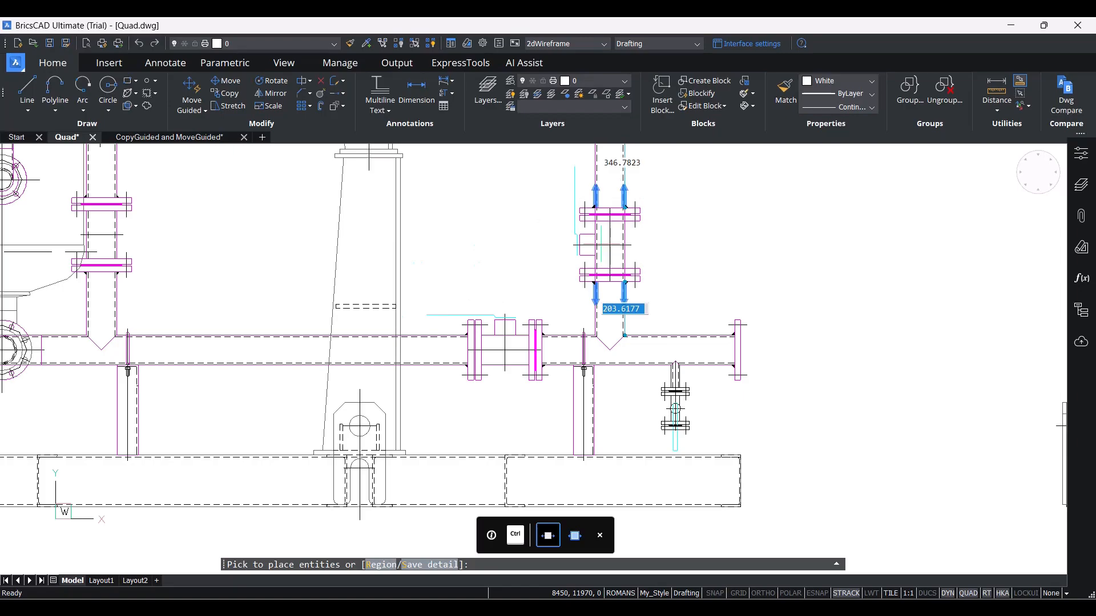
key(Tab)
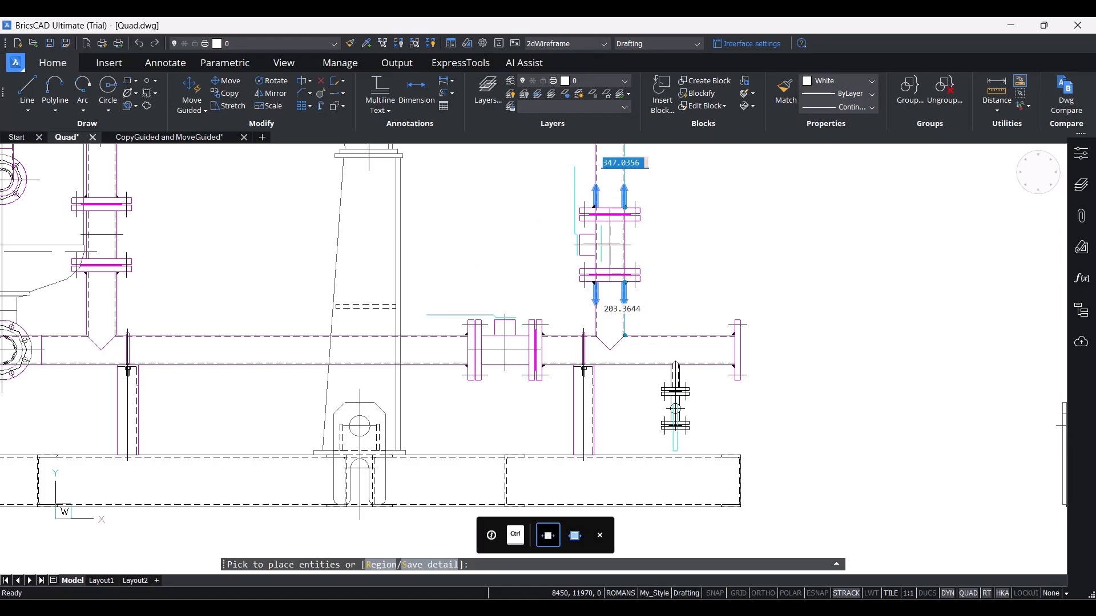
key(Tab)
key(Tab)
key(Tab)
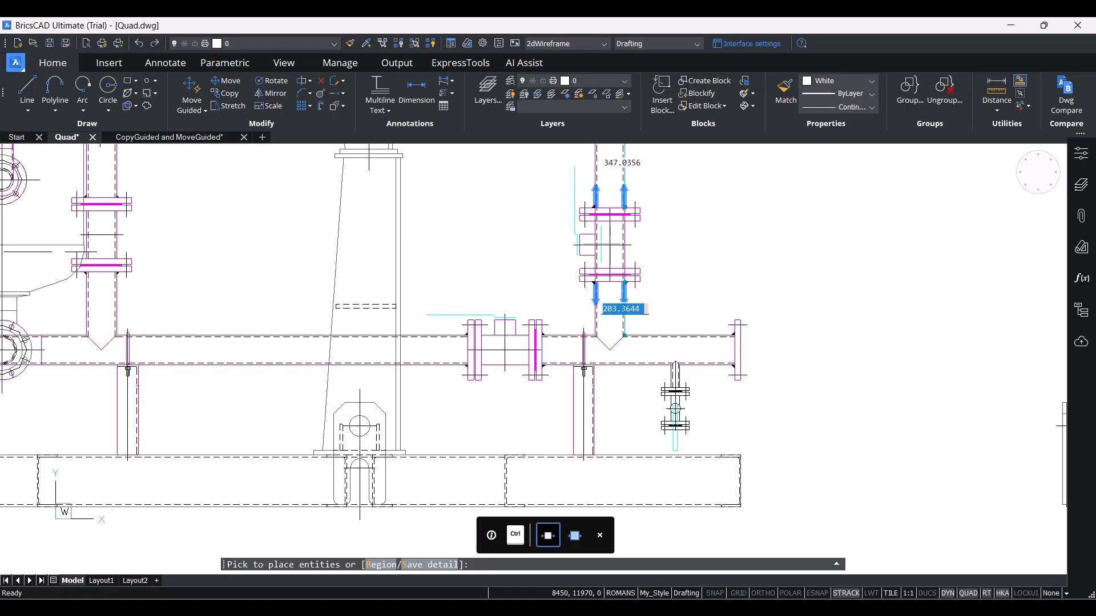
text(15)
key(Return)
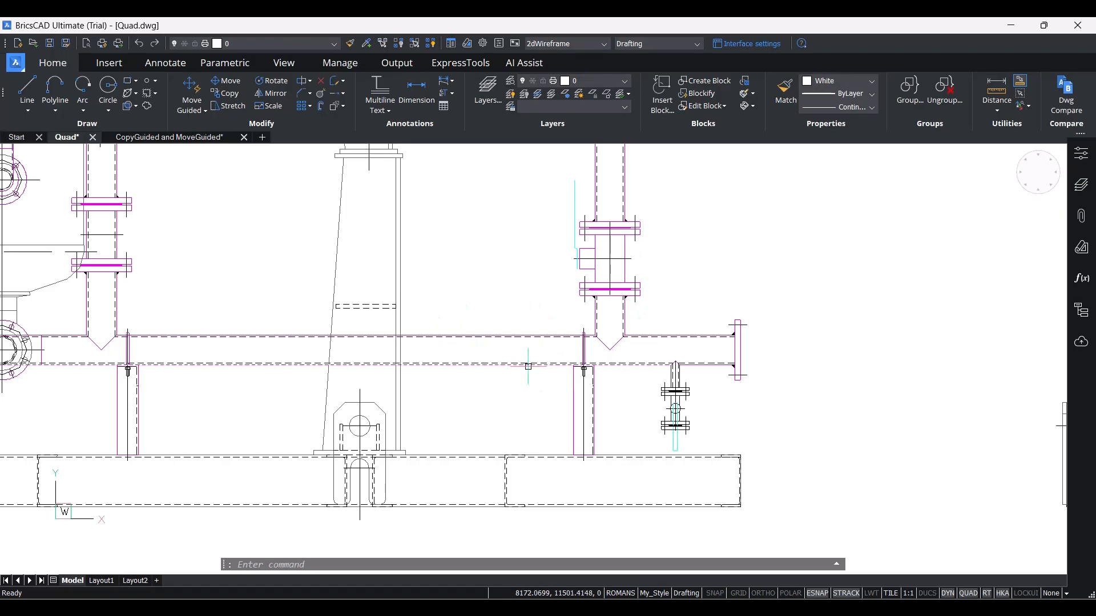
Use Copy Guided to copy the riser's flanged valve to two places on the horizontal pipe, one on each side of the tapered support
click(188, 110)
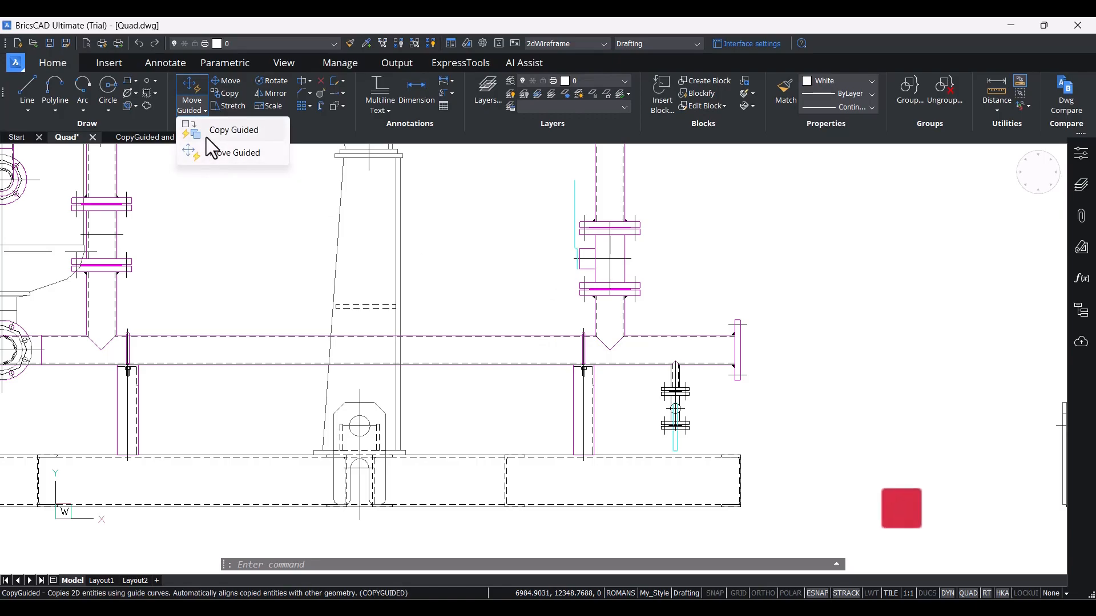
click(206, 137)
click(546, 172)
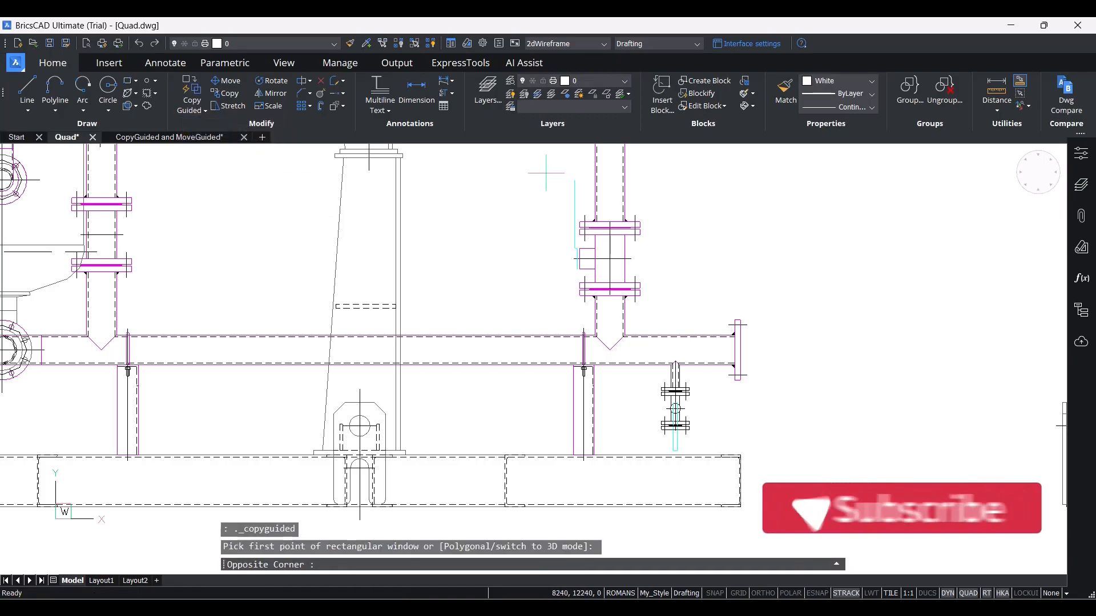
click(659, 312)
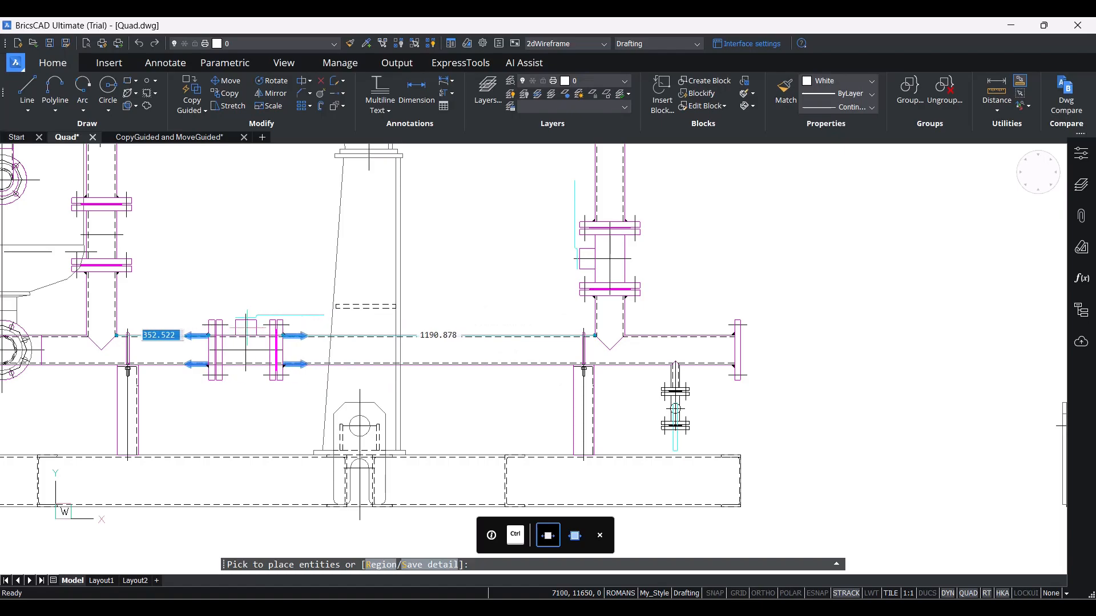
key(Tab)
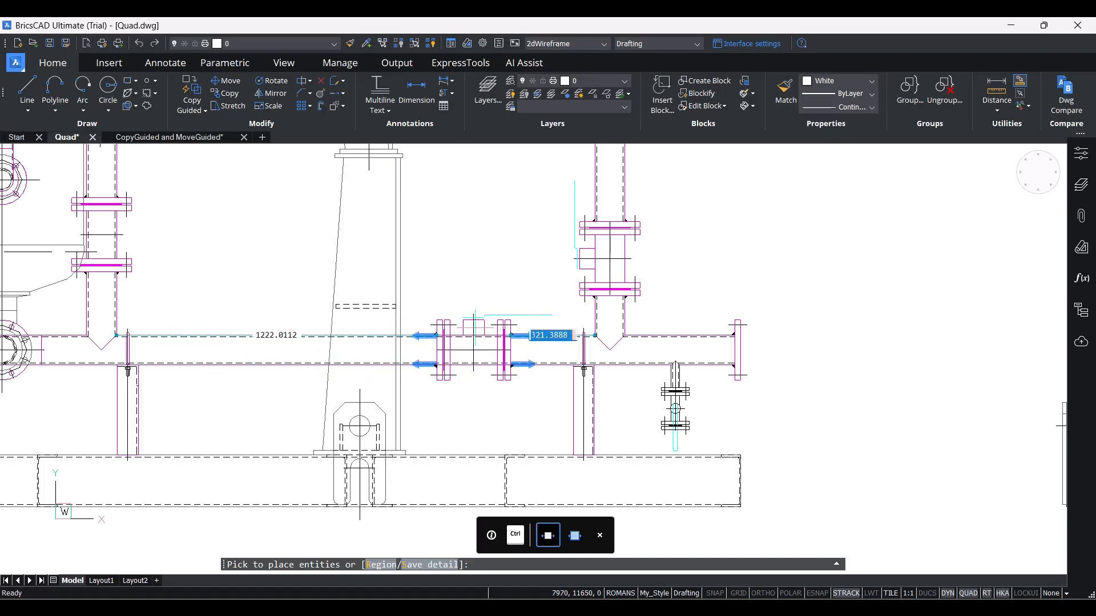
key(Tab)
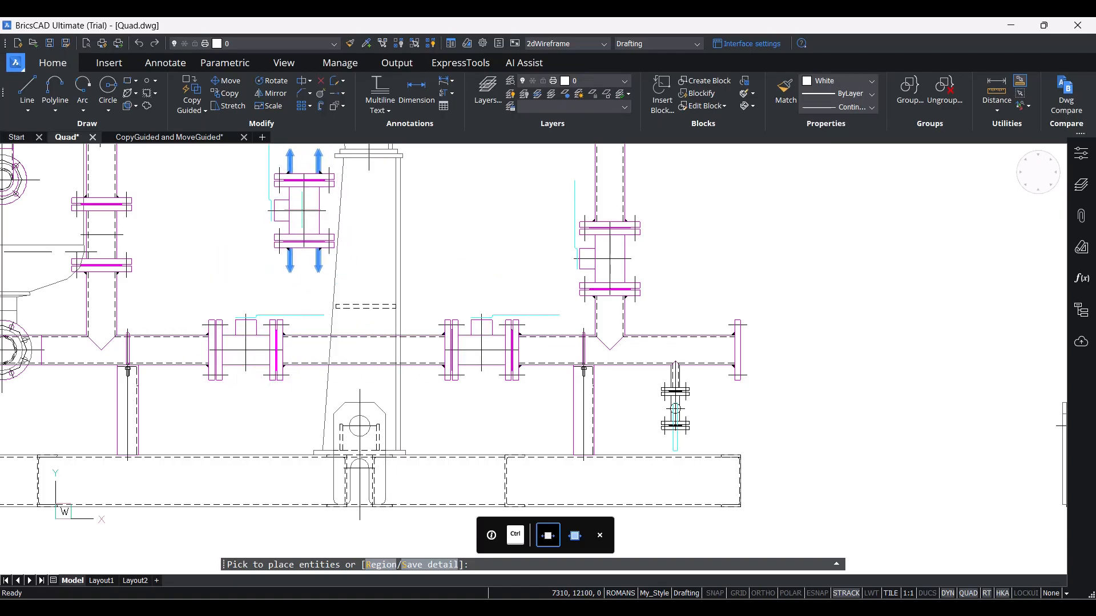
key(Escape)
scroll(491, 320, down, 3)
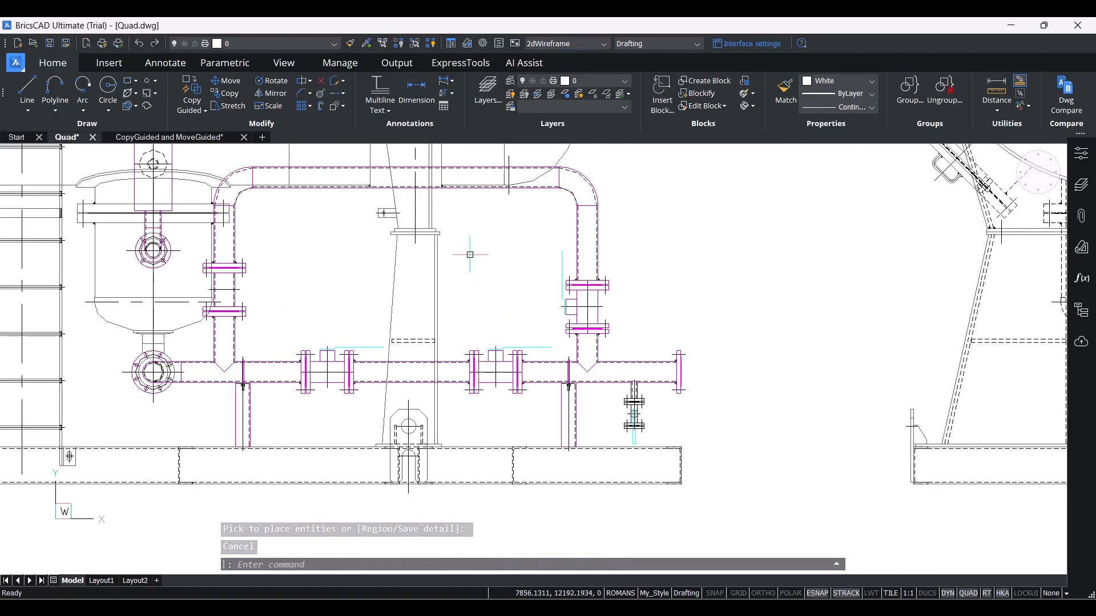
In the CopyGuided and MoveGuided drawing, move the door guided from the lower exterior wall to the interior wall above, 250 from the room's right corner
click(197, 138)
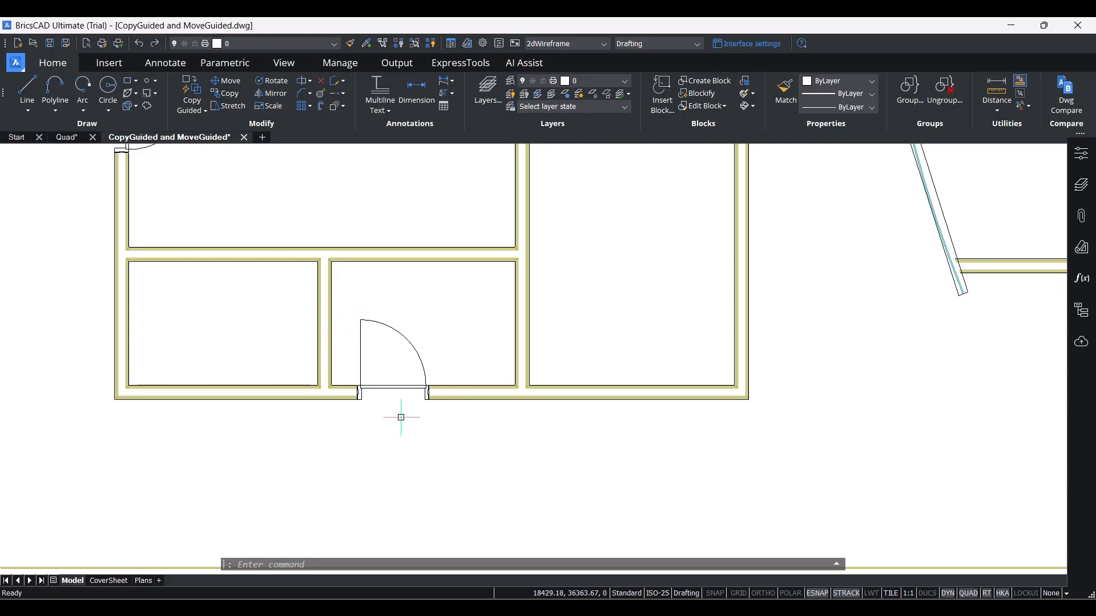
click(196, 103)
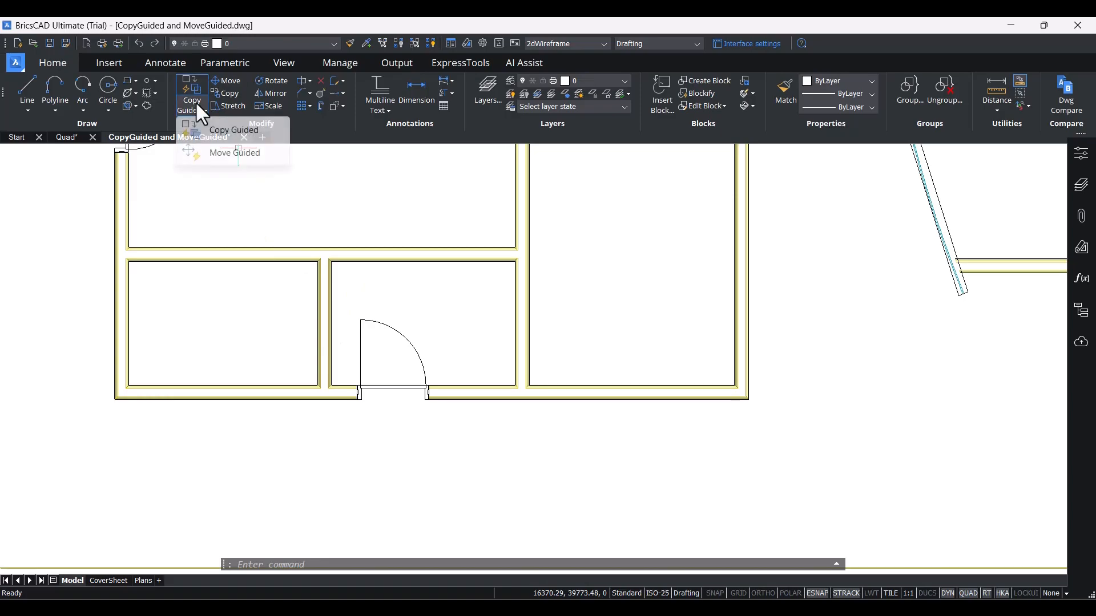
click(223, 153)
click(351, 300)
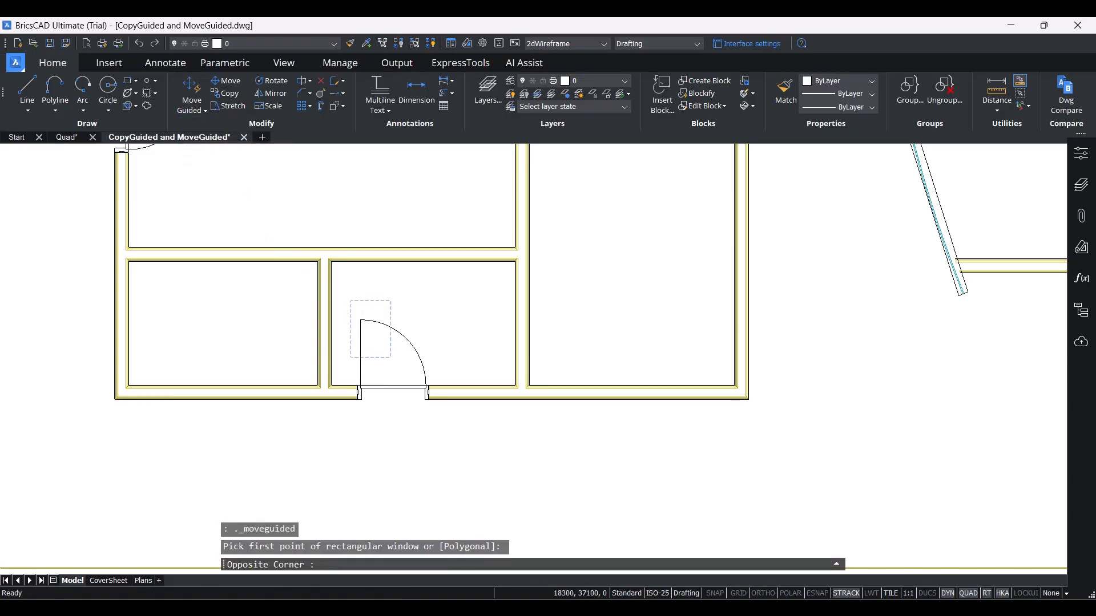
click(447, 420)
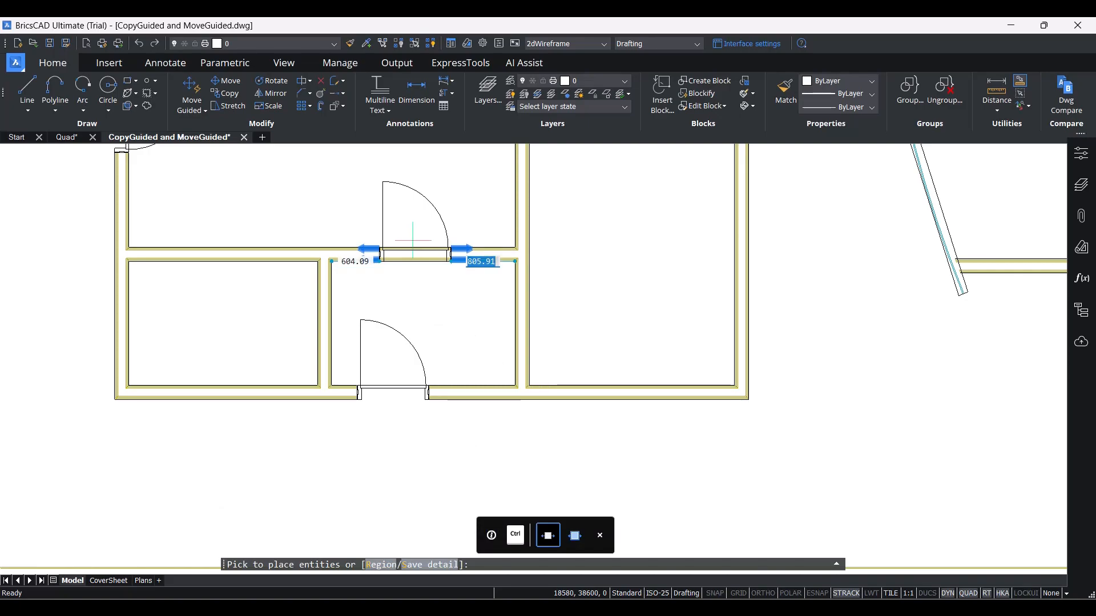
text(250)
key(Return)
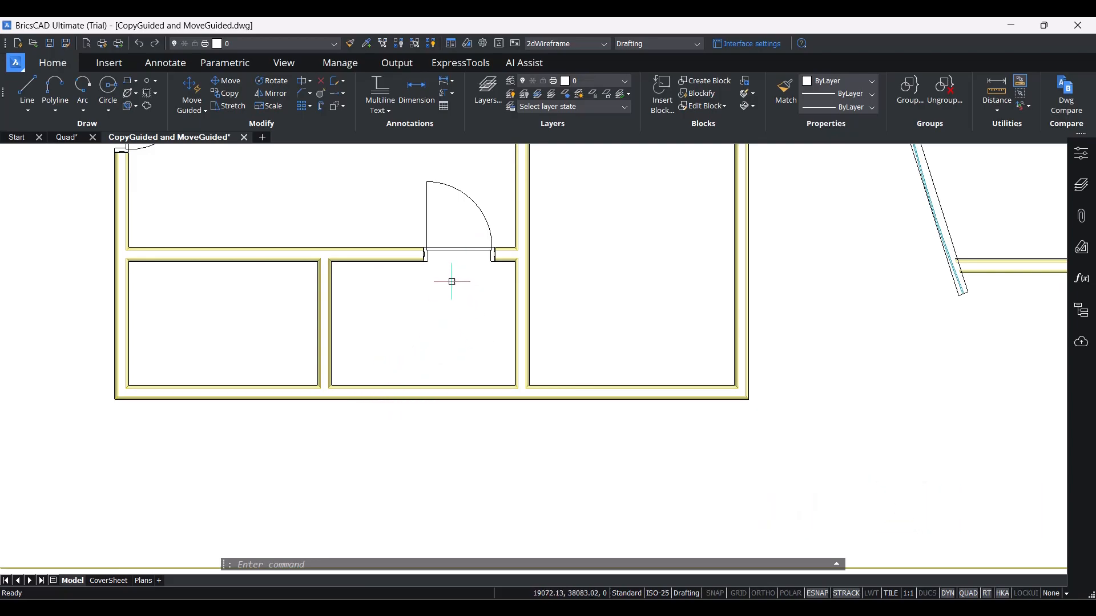
Use Copy Guided to copy the interior door to the lower exterior wall, once in the right-hand room and once in the lower-left room
click(185, 109)
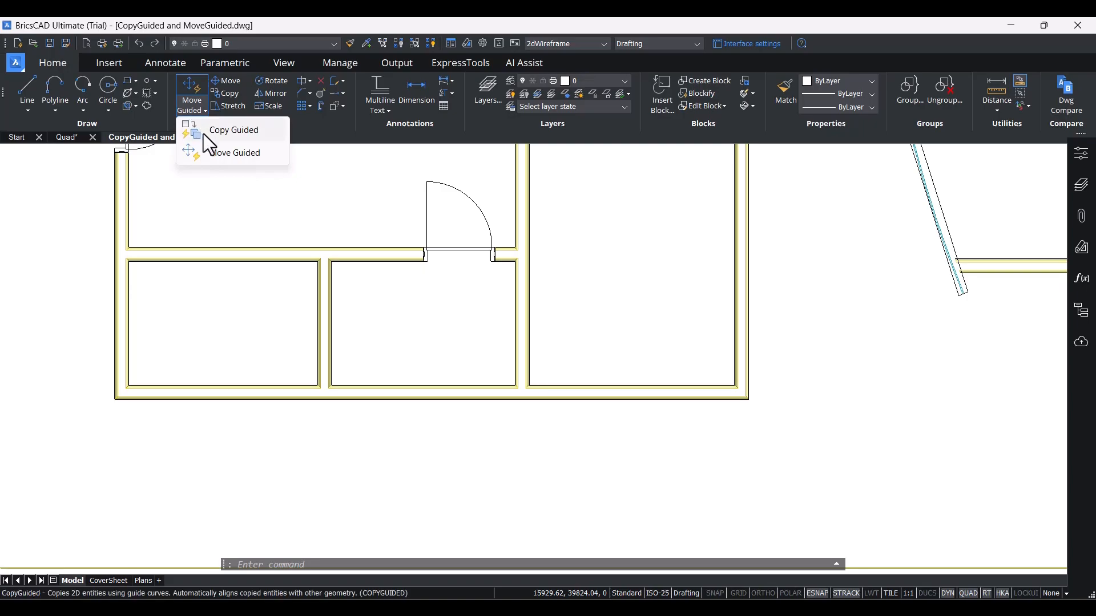
click(204, 134)
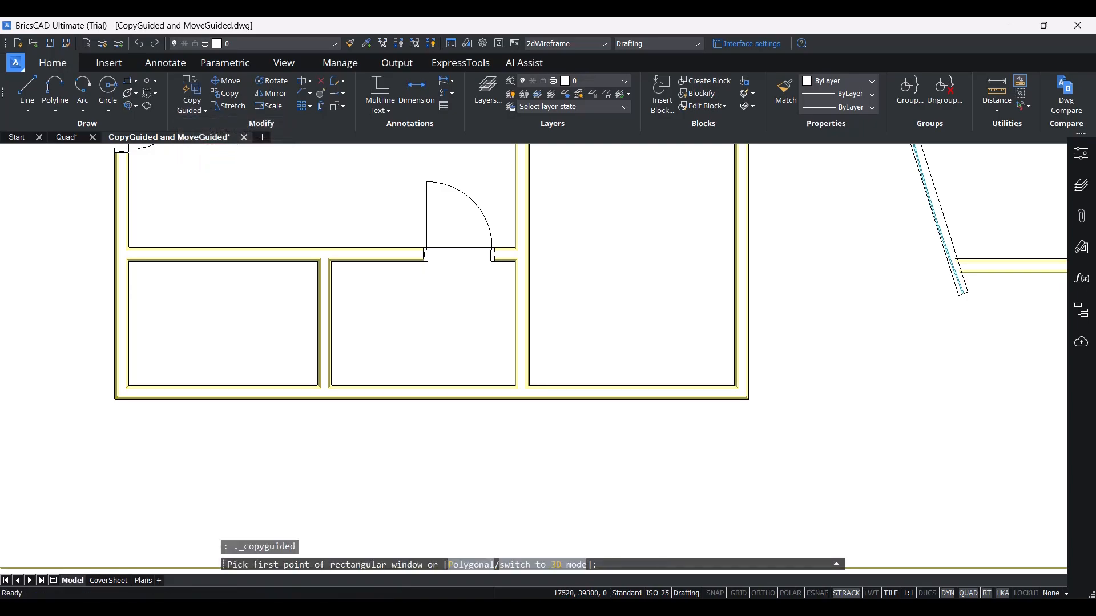
click(412, 168)
click(496, 273)
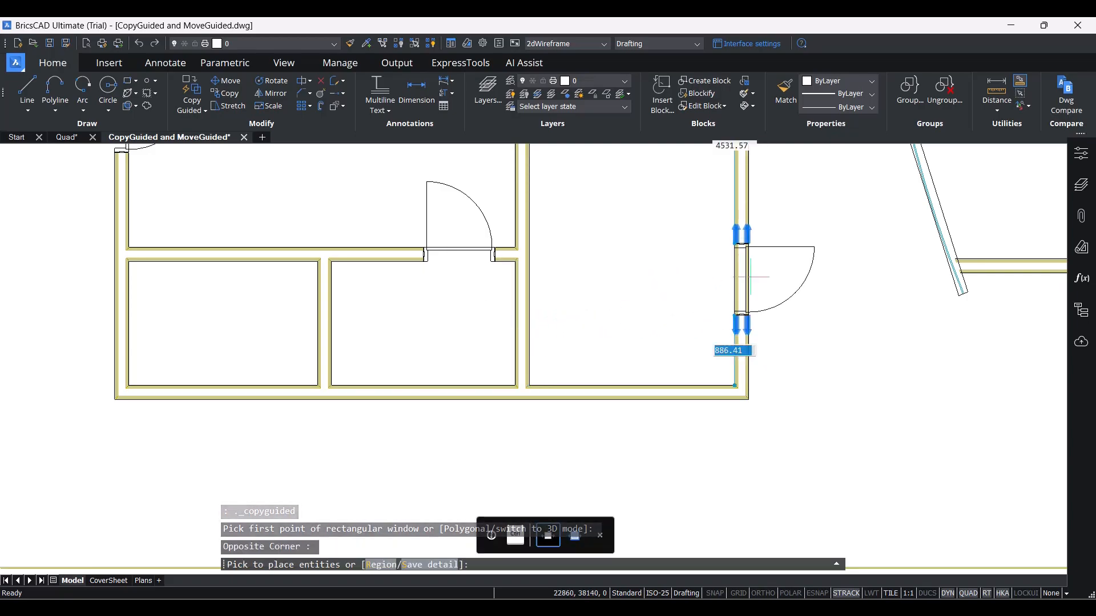
click(631, 368)
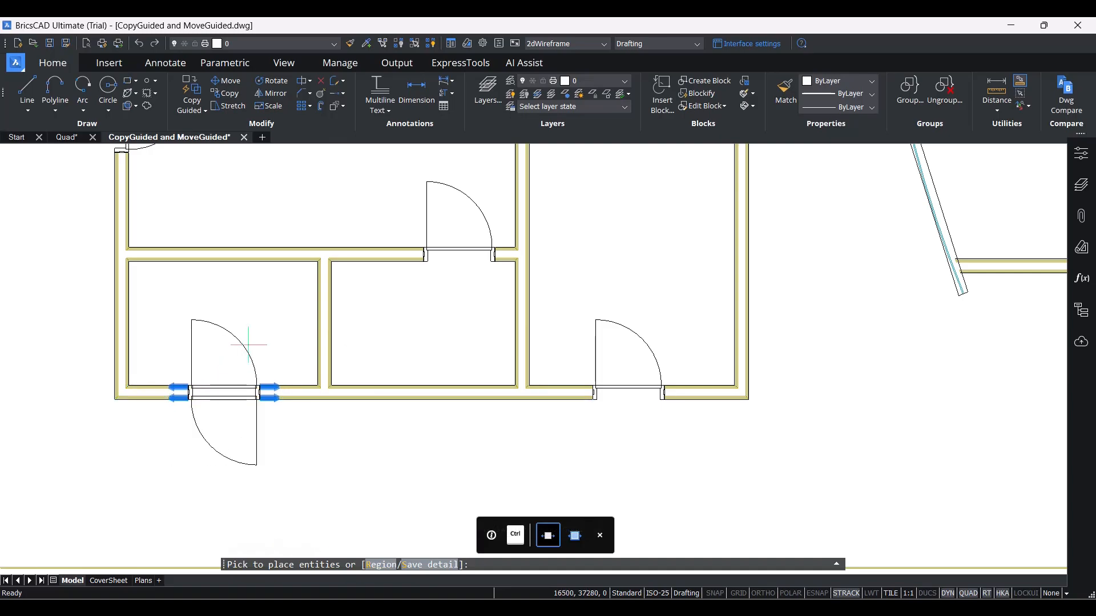
key(Escape)
click(231, 385)
key(Escape)
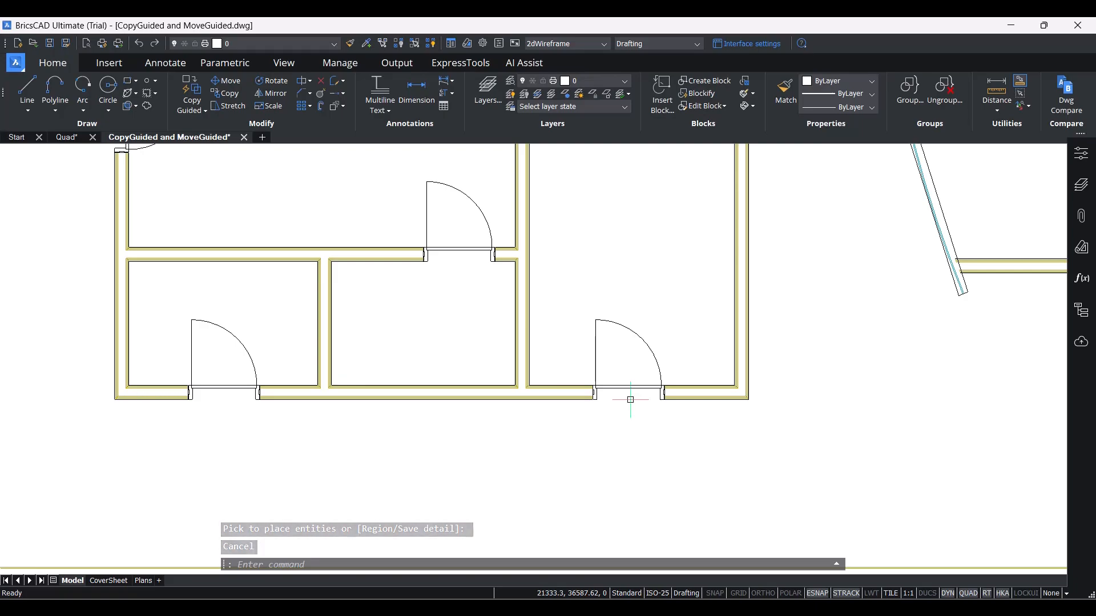